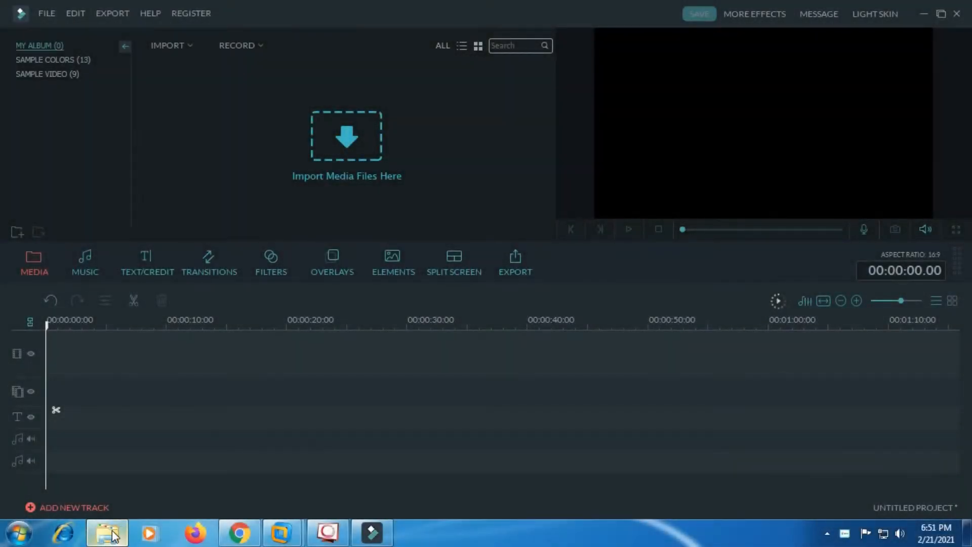
# - Import My Video from the Wondershare Filmora Output folder and place it at the start of the main video track
pyautogui.click(108, 533)
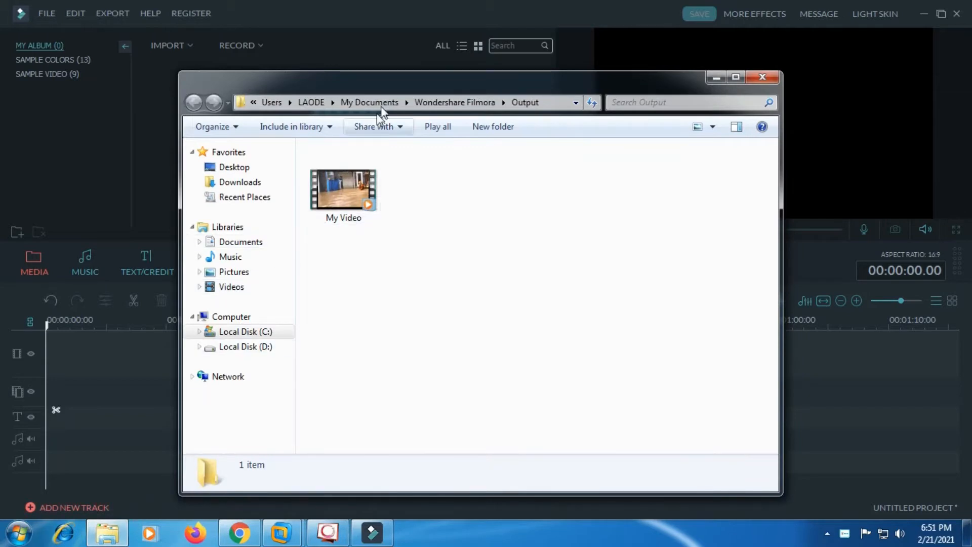
pyautogui.moveTo(397, 84); pyautogui.dragTo(684, 74)
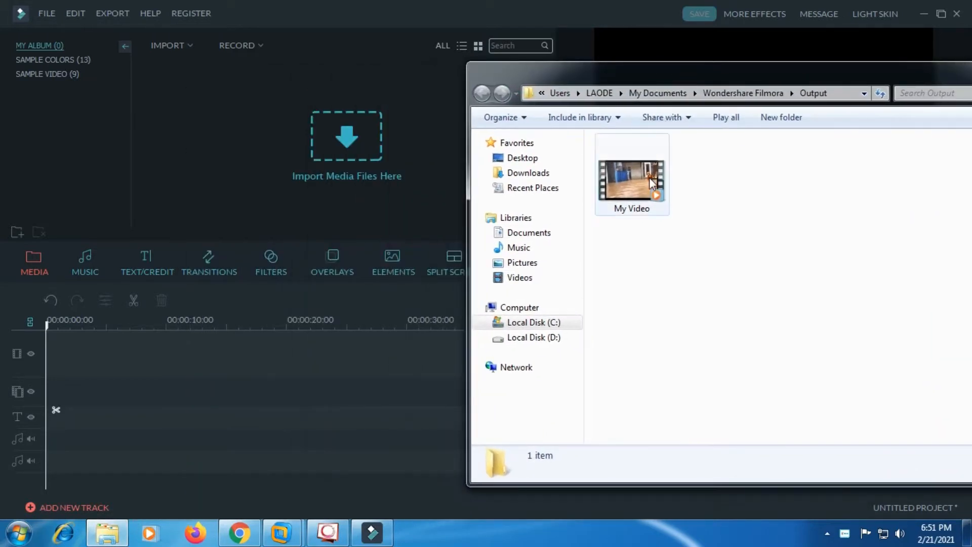
pyautogui.moveTo(642, 169); pyautogui.dragTo(383, 160)
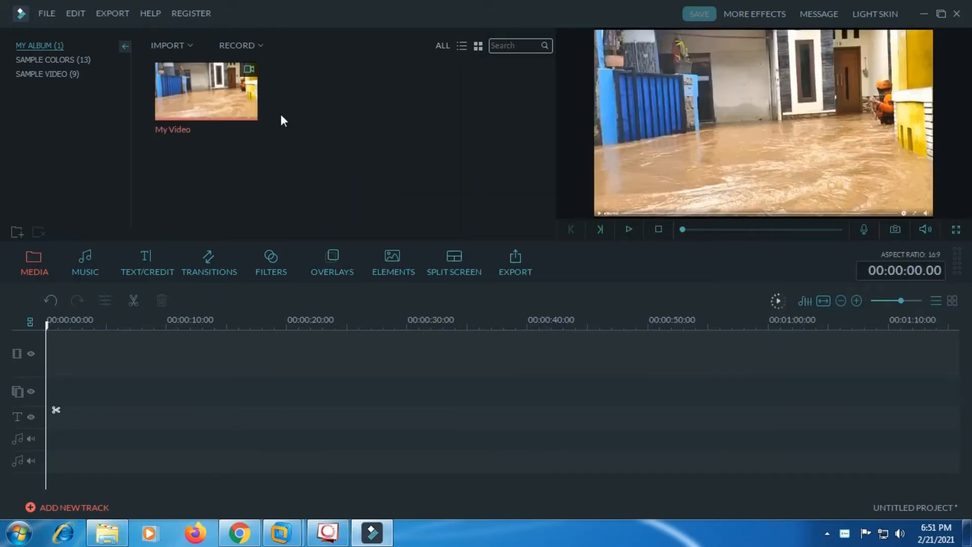
pyautogui.moveTo(247, 95); pyautogui.dragTo(229, 339)
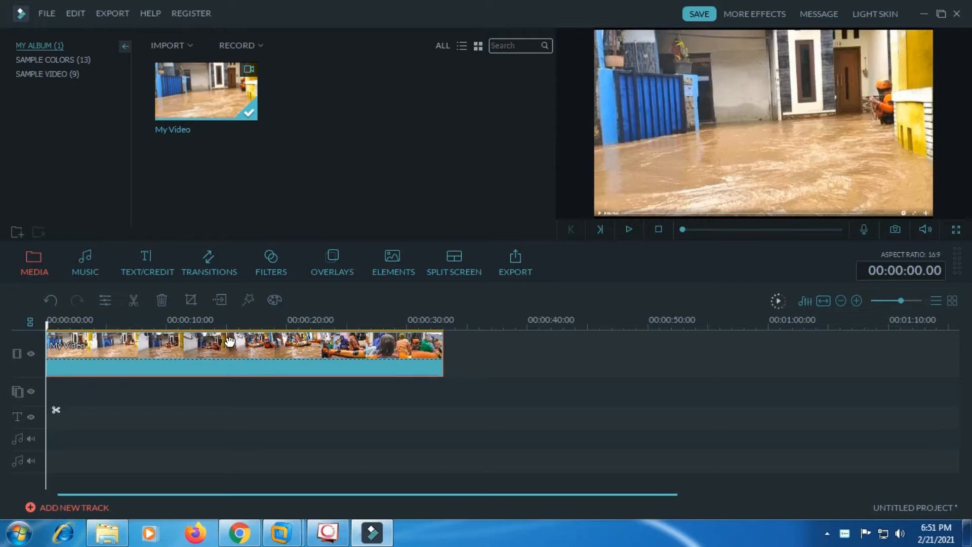
# - Preview the clip in the player and in full screen, examining the player controls burned into the footage
pyautogui.click(629, 229)
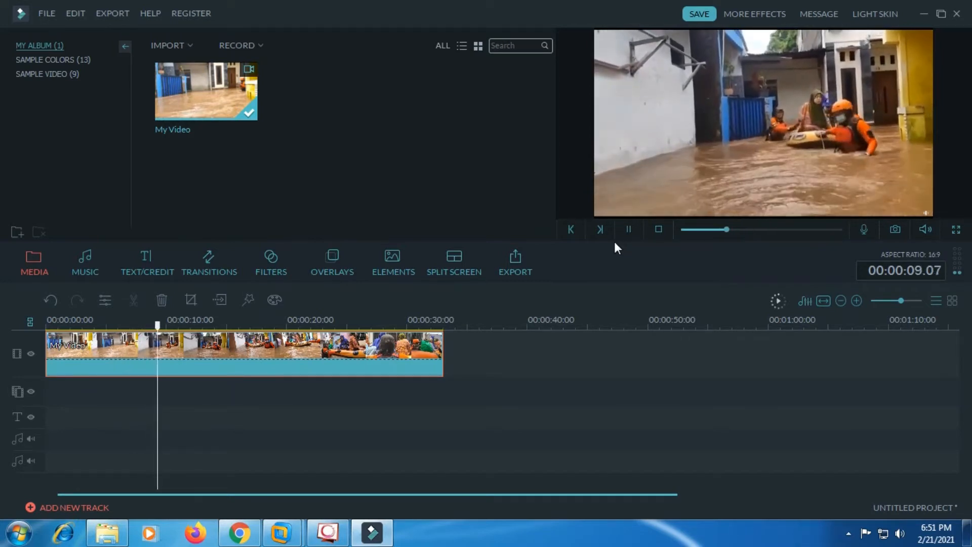
pyautogui.click(659, 230)
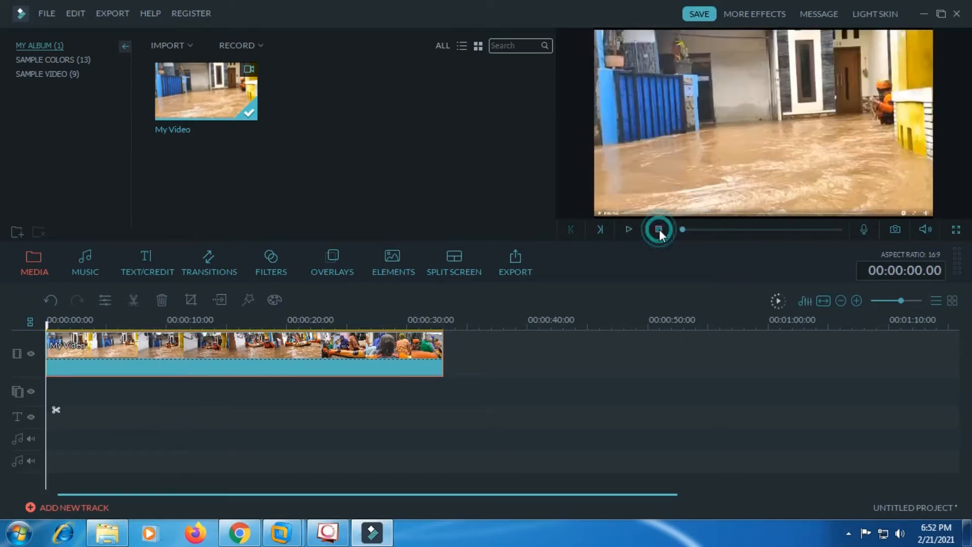
pyautogui.click(956, 230)
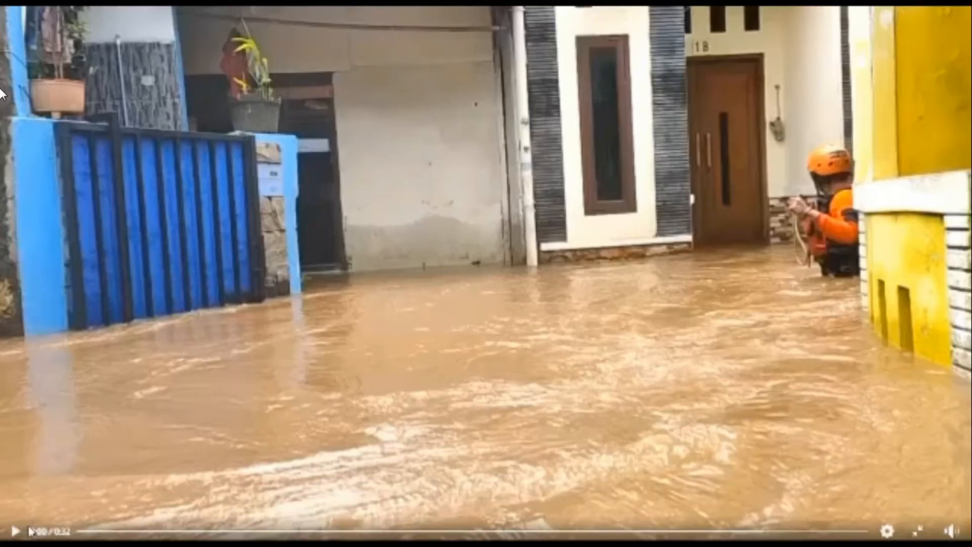
pyautogui.click(15, 530)
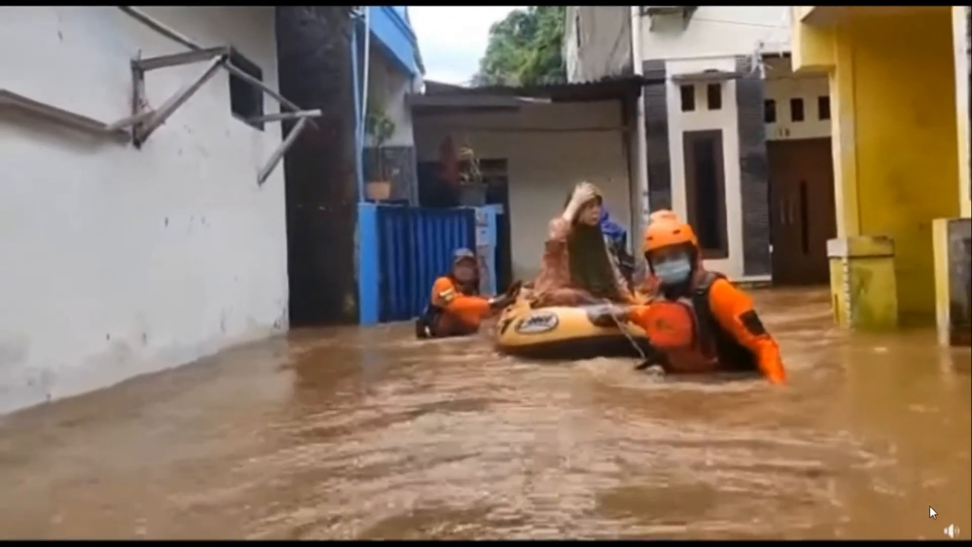
pyautogui.moveTo(937, 522)
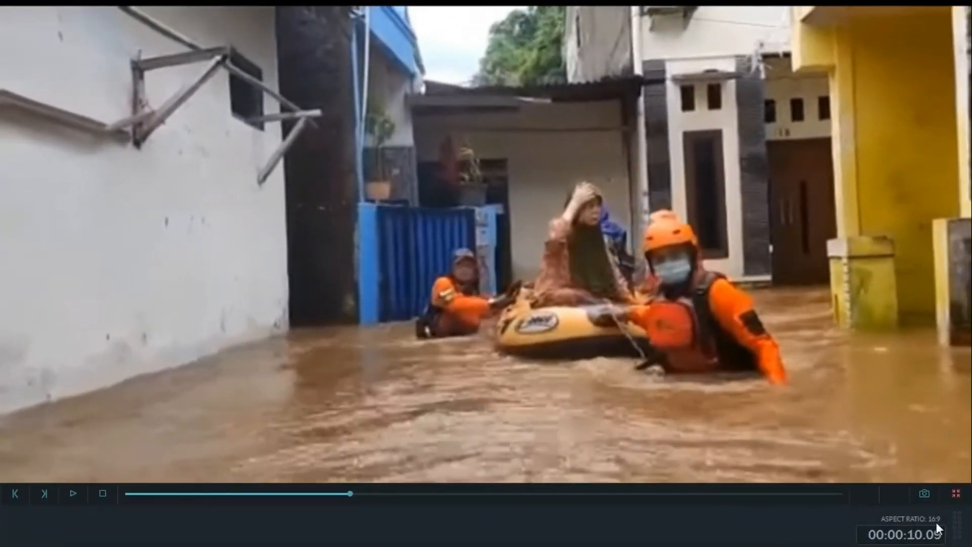
pyautogui.click(956, 493)
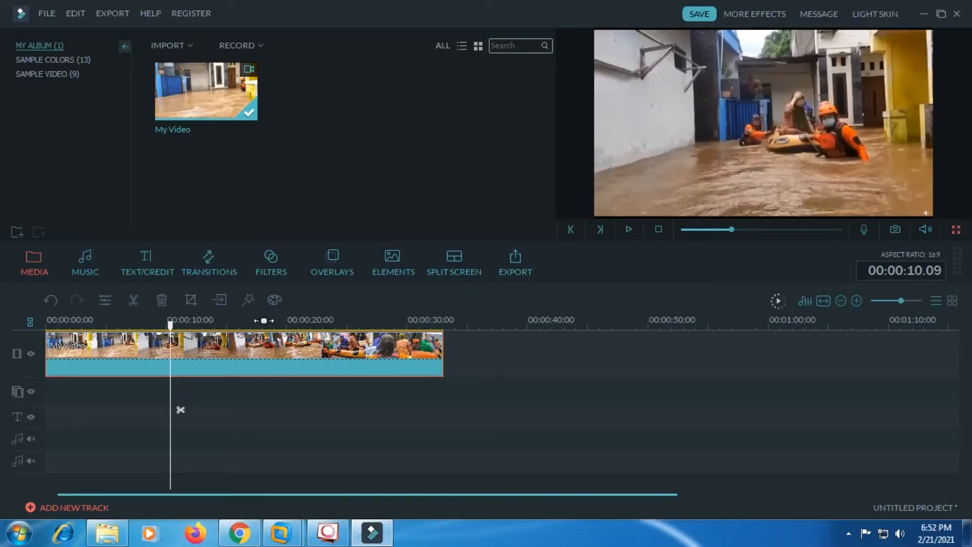
# - Crop the clip manually to 1920 × 867, trimming the upper and lower edges of the frame, and apply the crop
pyautogui.rightClick(220, 342)
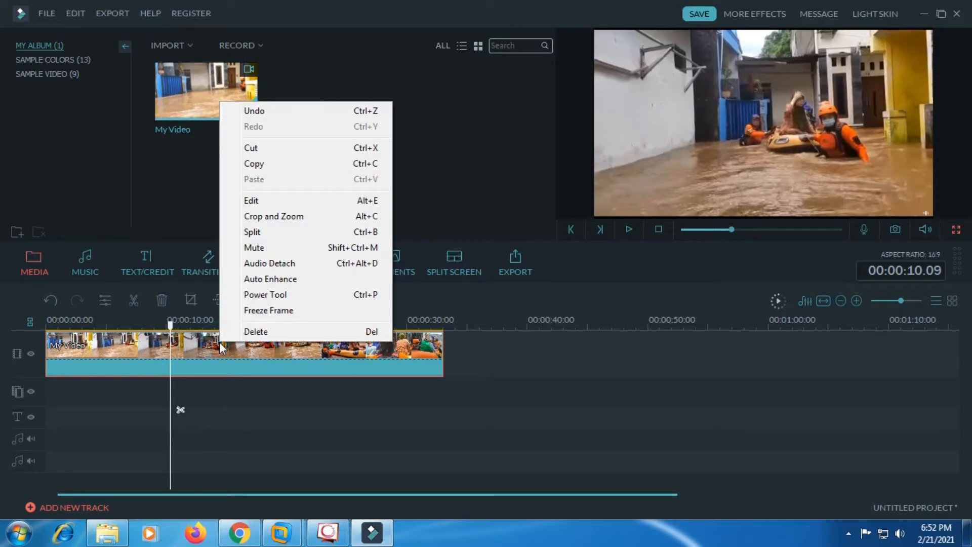
pyautogui.click(287, 216)
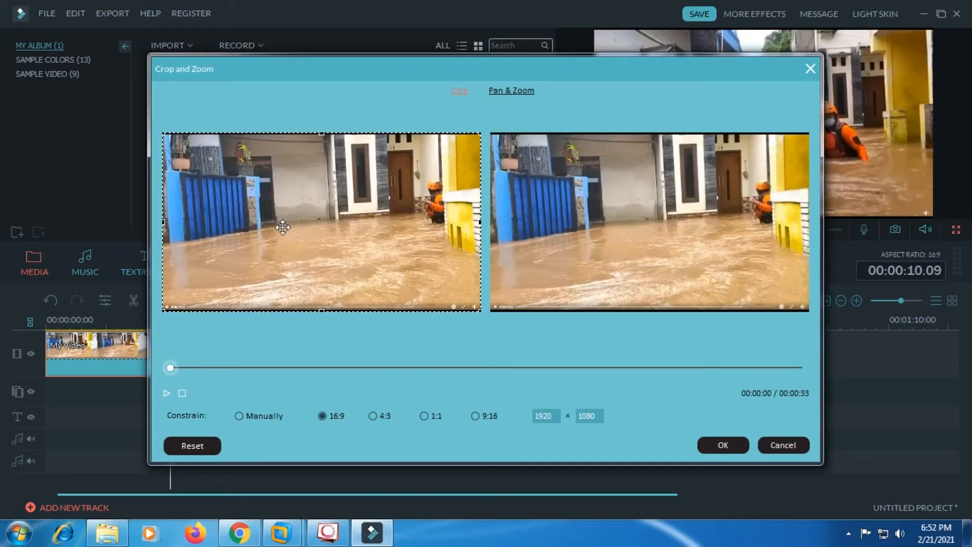
pyautogui.click(238, 416)
pyautogui.moveTo(318, 311)
pyautogui.mouseDown()
pyautogui.moveTo(317, 281)
pyautogui.moveTo(320, 294)
pyautogui.mouseUp()
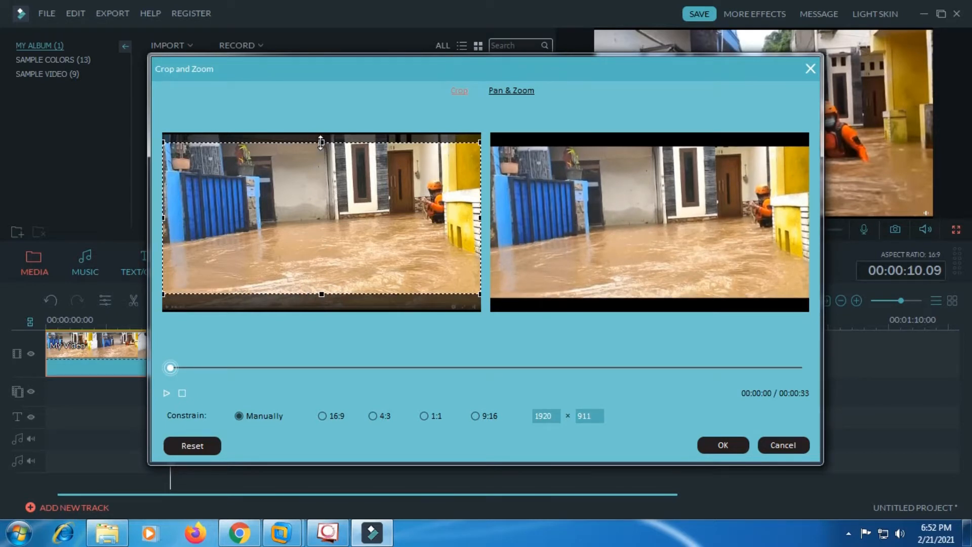
pyautogui.moveTo(321, 142); pyautogui.dragTo(321, 149)
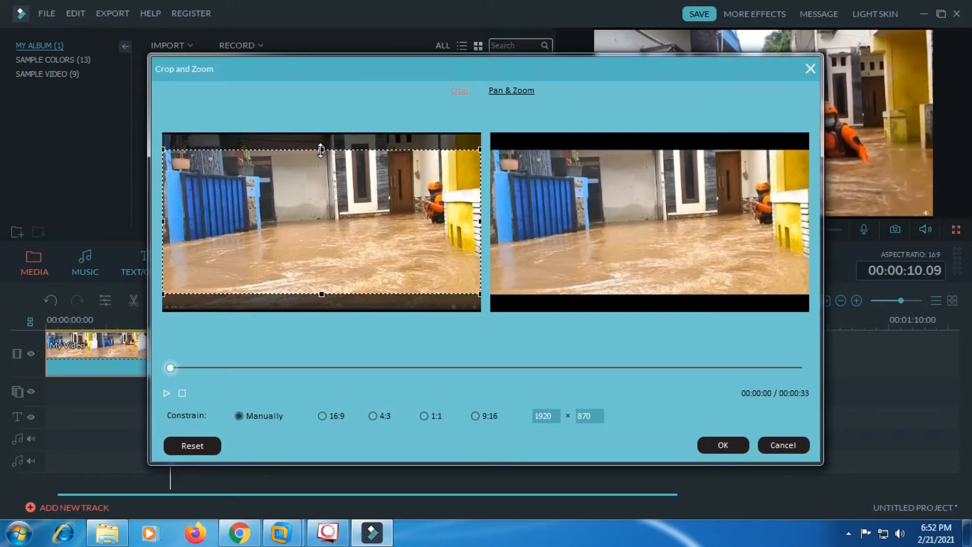
pyautogui.moveTo(321, 149); pyautogui.dragTo(321, 148)
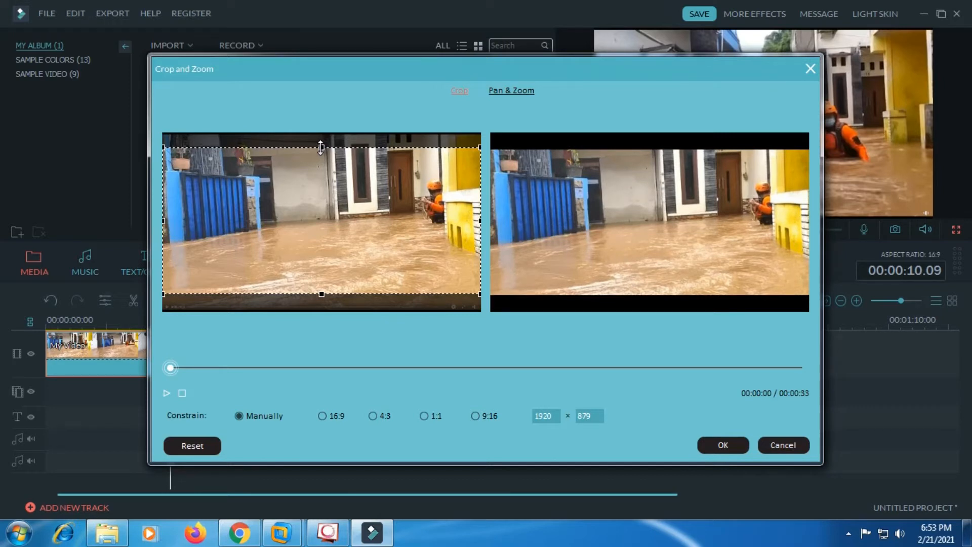
pyautogui.moveTo(321, 148); pyautogui.dragTo(321, 149)
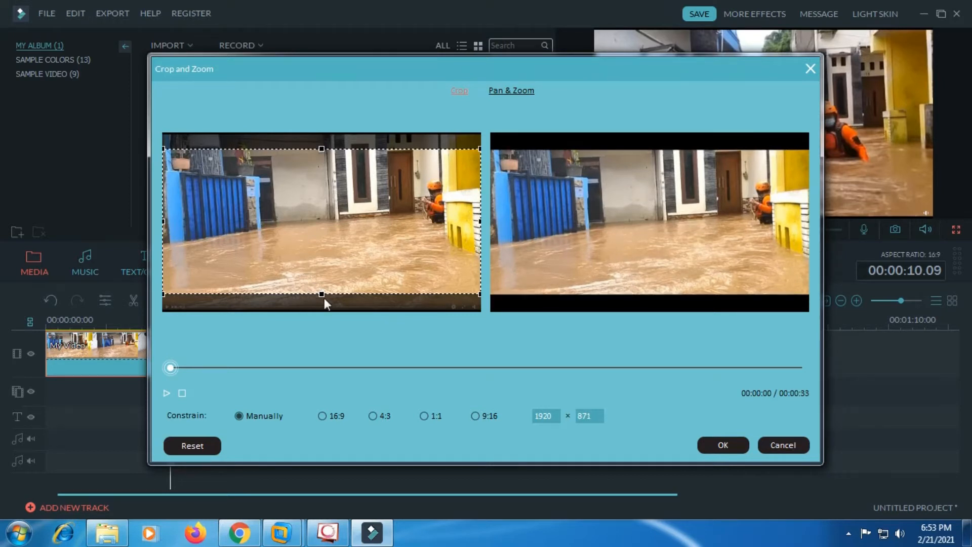
pyautogui.moveTo(322, 293); pyautogui.dragTo(322, 291)
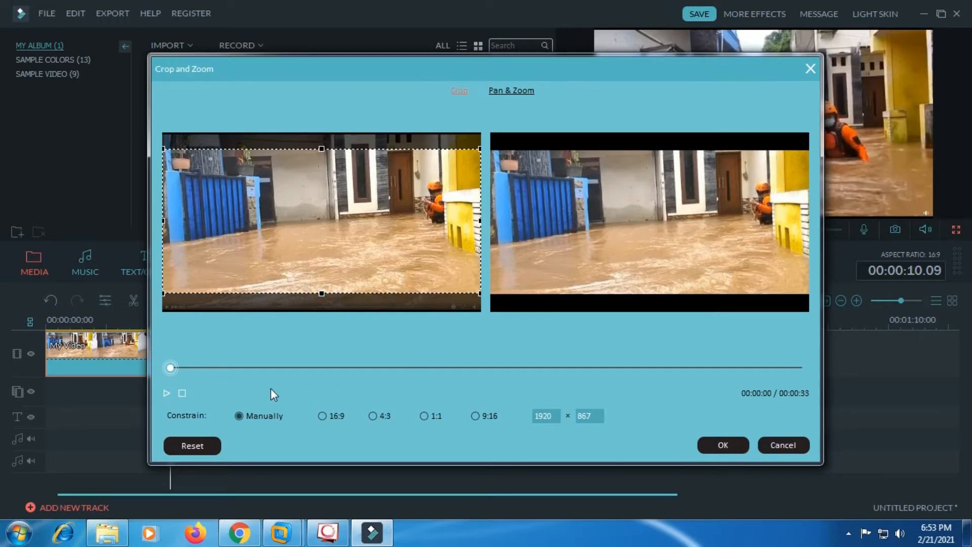
pyautogui.click(722, 445)
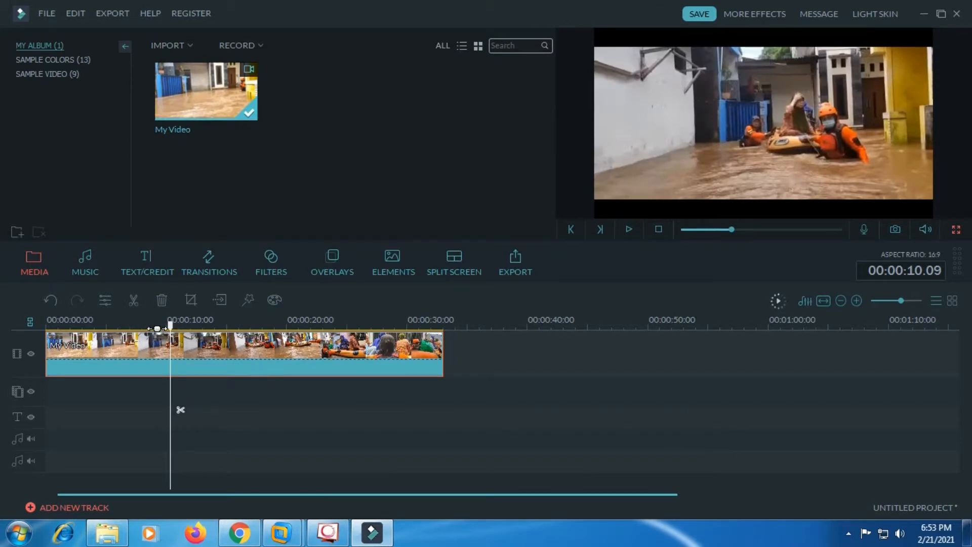
# - Apply the Cool Film 3D LUT to the clip, check it at the start of the timeline, and accept the edit
pyautogui.moveTo(170, 324); pyautogui.dragTo(245, 339)
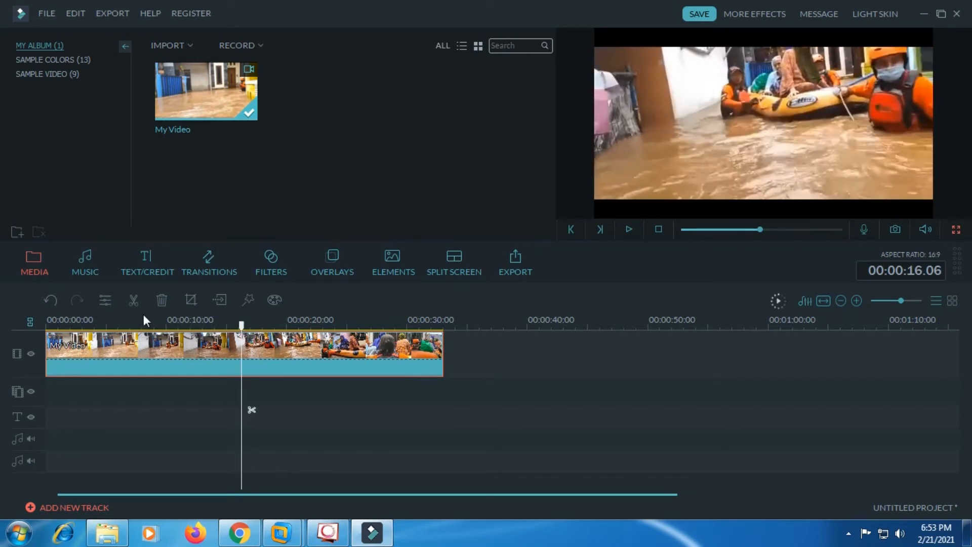
pyautogui.click(103, 297)
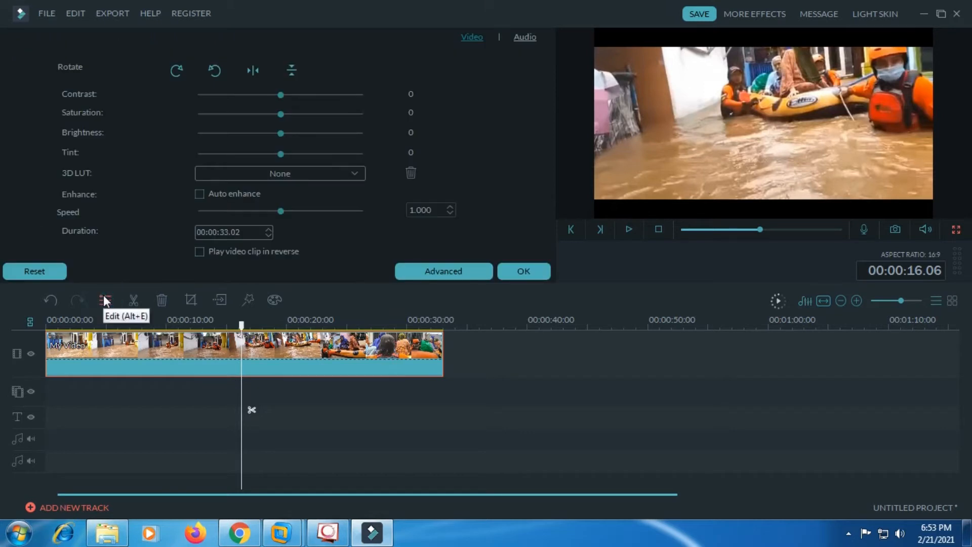
pyautogui.click(353, 175)
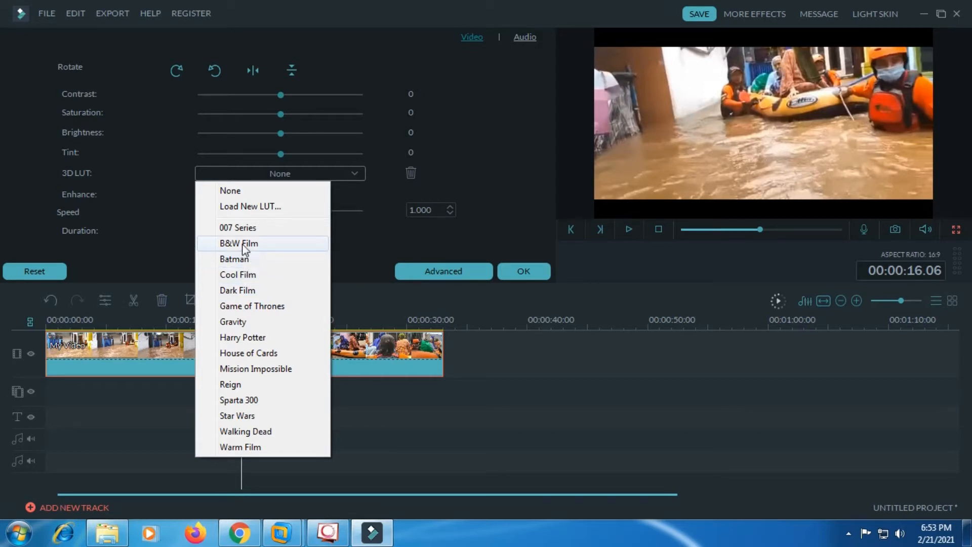
pyautogui.click(237, 275)
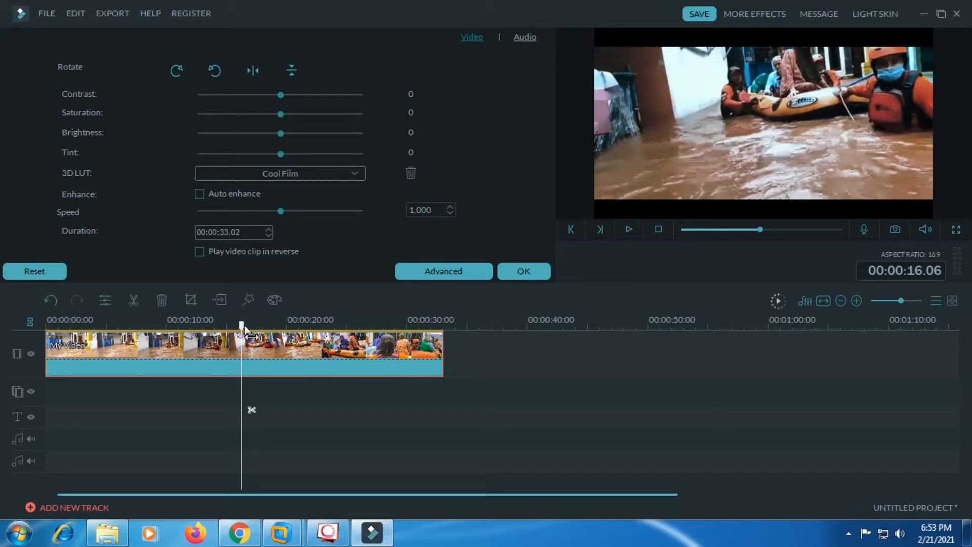
pyautogui.moveTo(245, 328); pyautogui.dragTo(6, 331)
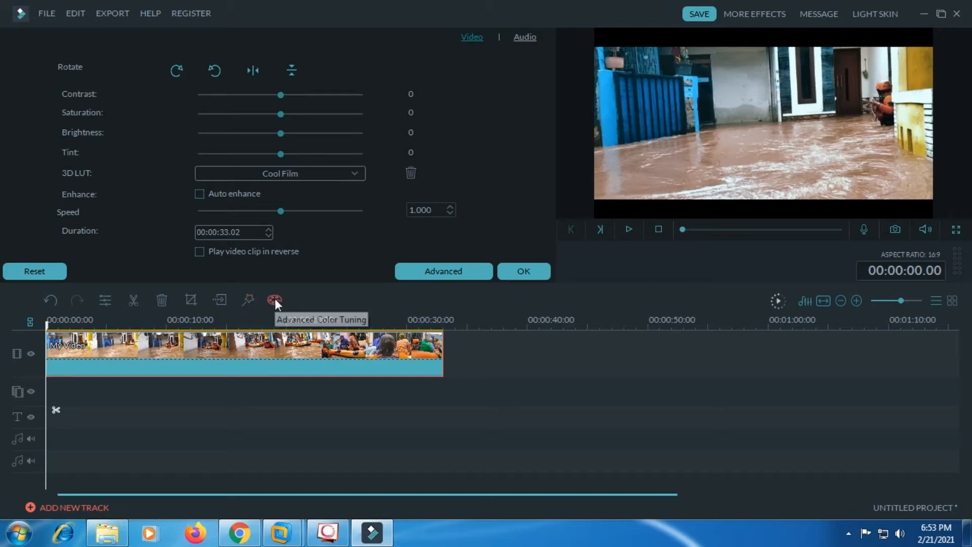
pyautogui.click(530, 269)
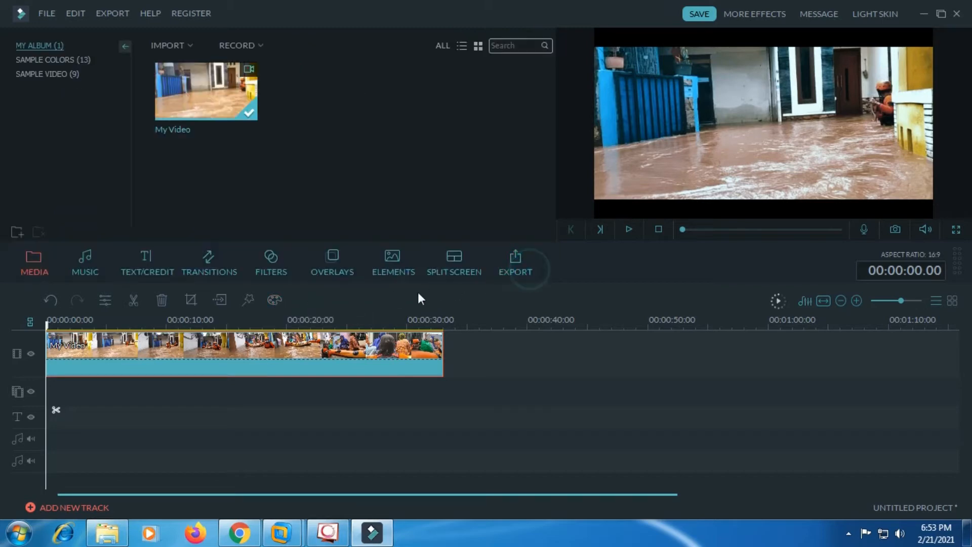
# - In Advanced Color Tuning, set the clip's temperature to -25, tint to 9, exposure to -15, brightness to -20 and contrast to 16
pyautogui.click(275, 300)
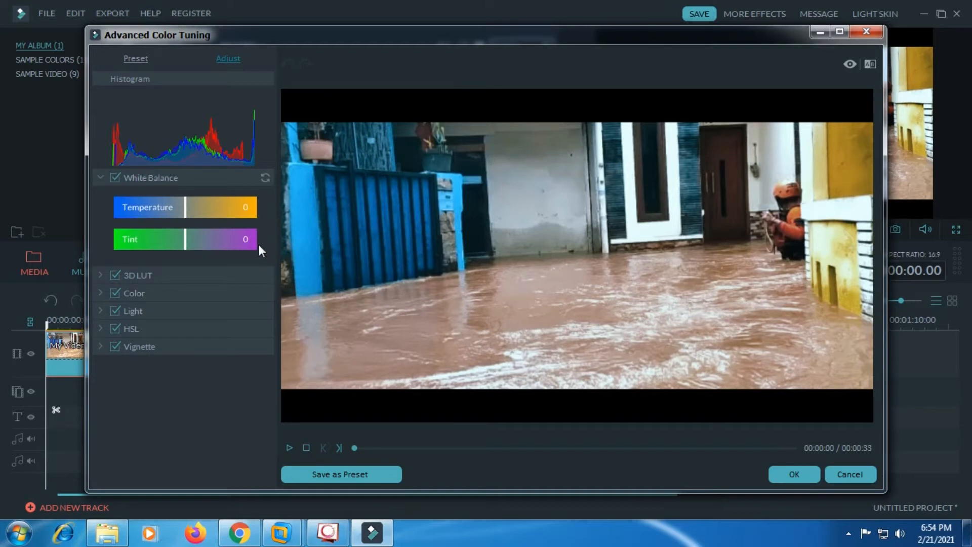
pyautogui.moveTo(187, 206); pyautogui.dragTo(192, 235)
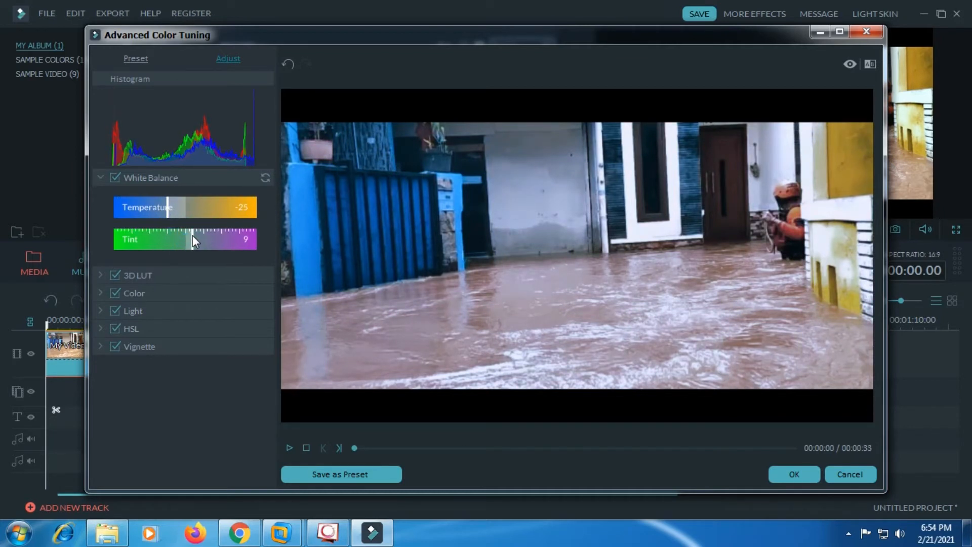
pyautogui.click(100, 293)
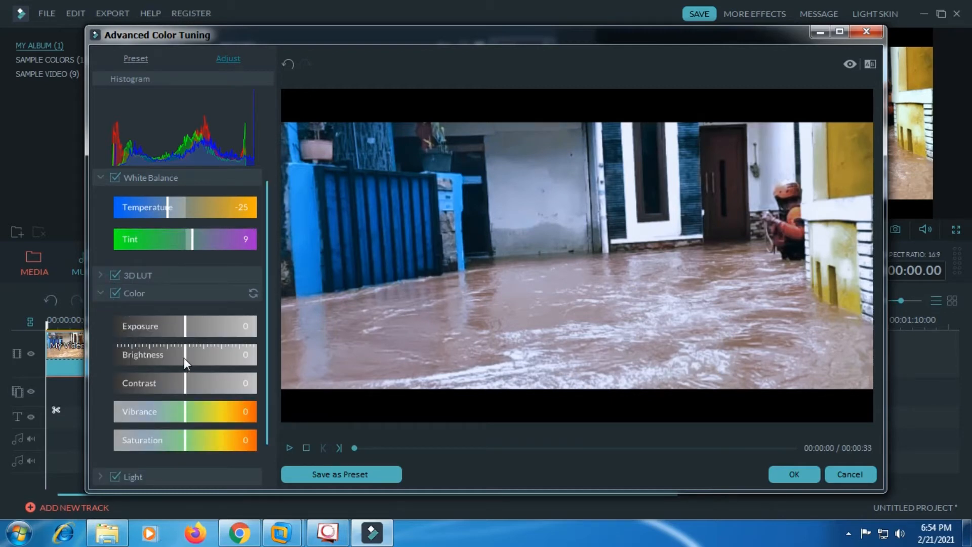
pyautogui.moveTo(184, 357); pyautogui.dragTo(197, 377)
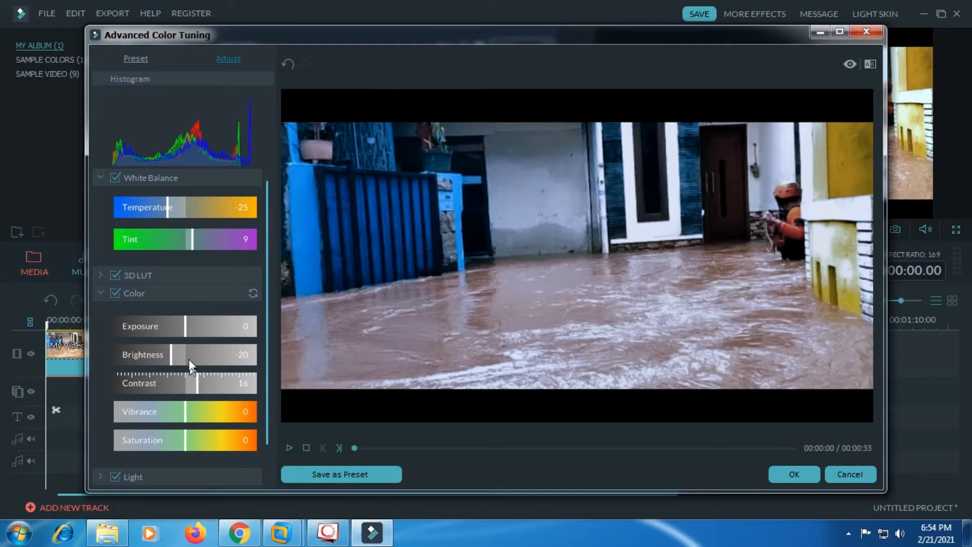
pyautogui.moveTo(183, 329); pyautogui.dragTo(174, 329)
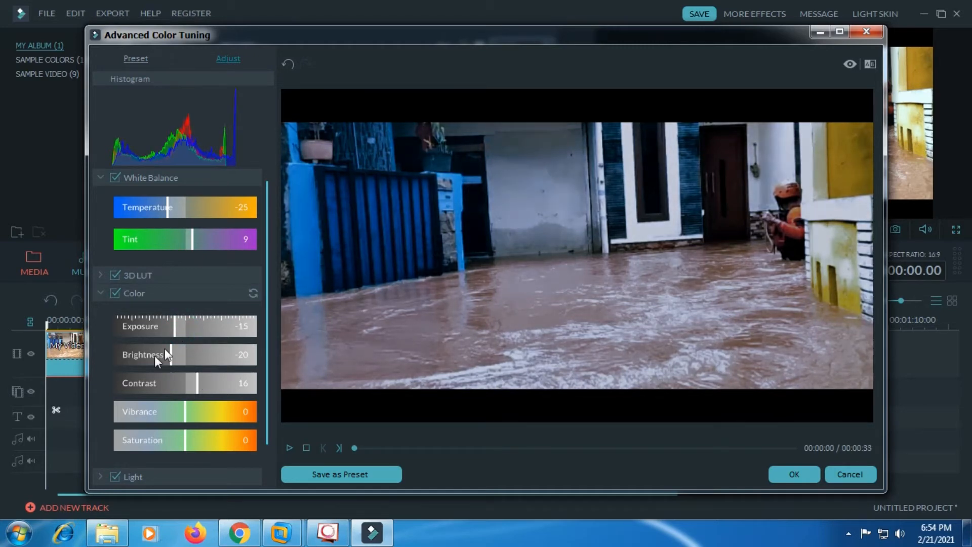
# - Adjust the clip's light settings to highlights -13, shadows -11 and blacks -16
pyautogui.scroll(-1, 151, 358)
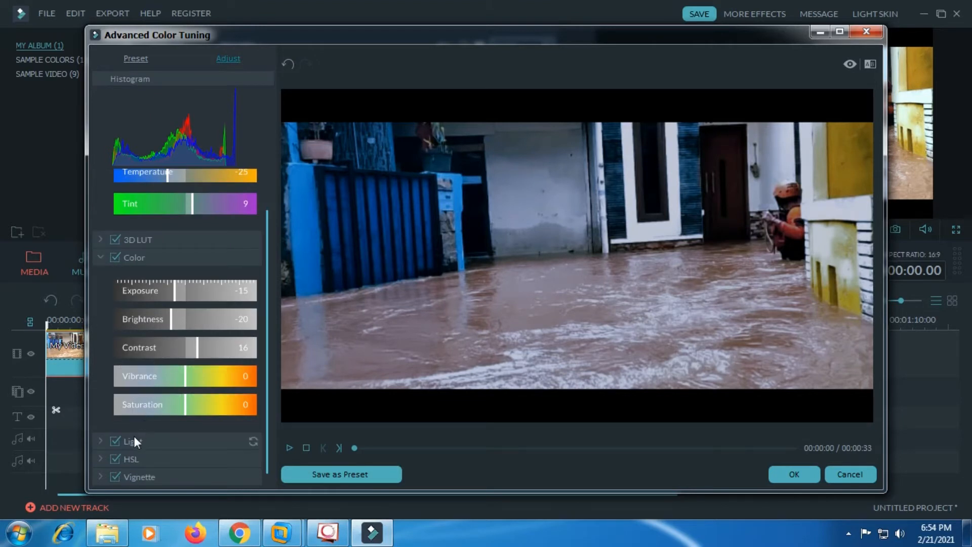
pyautogui.click(101, 442)
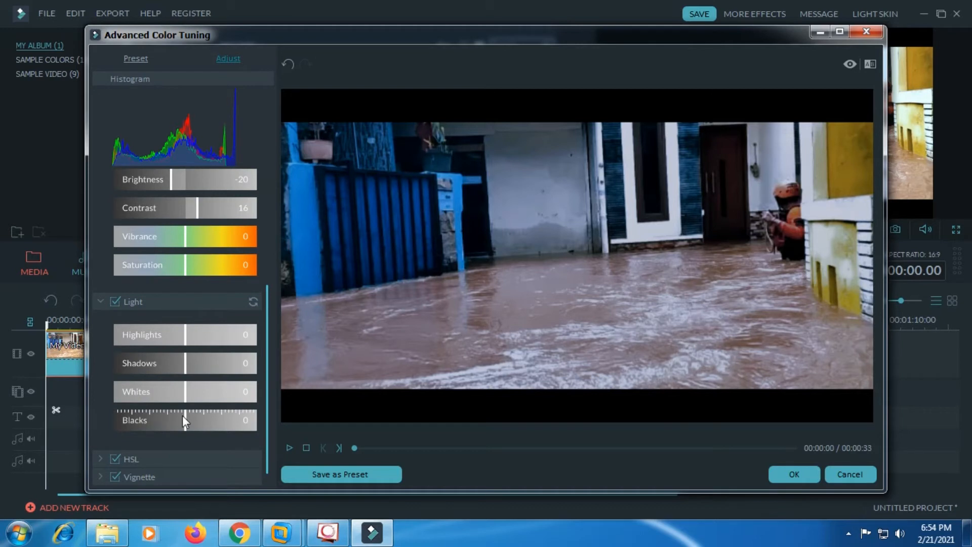
pyautogui.moveTo(182, 417); pyautogui.dragTo(175, 409)
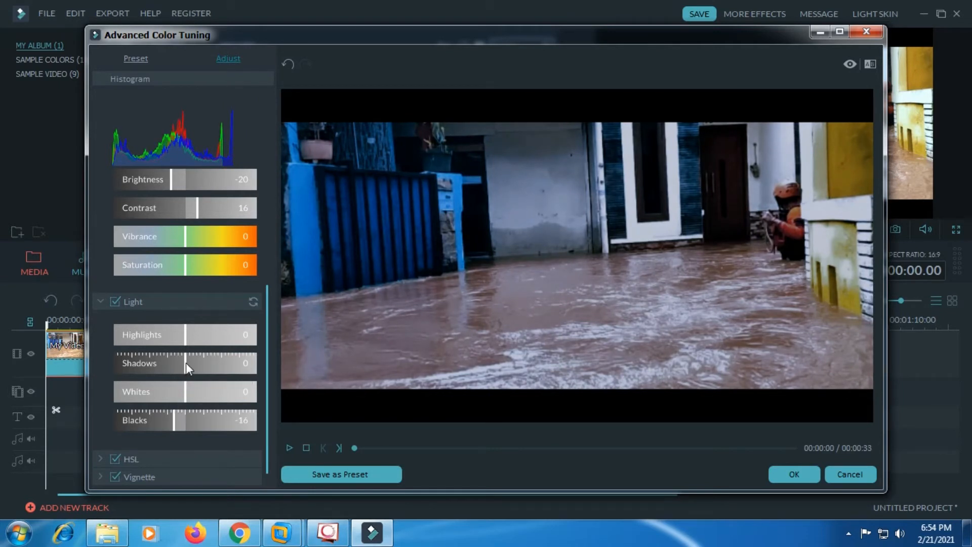
pyautogui.moveTo(187, 362); pyautogui.dragTo(175, 336)
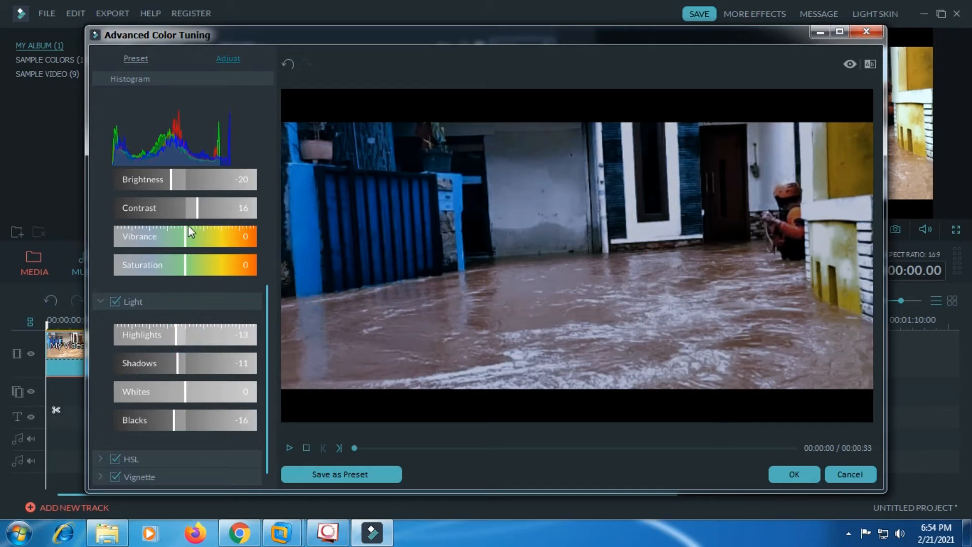
# - Cool the clip's white balance further by setting the temperature to -59
pyautogui.scroll(3, 190, 253)
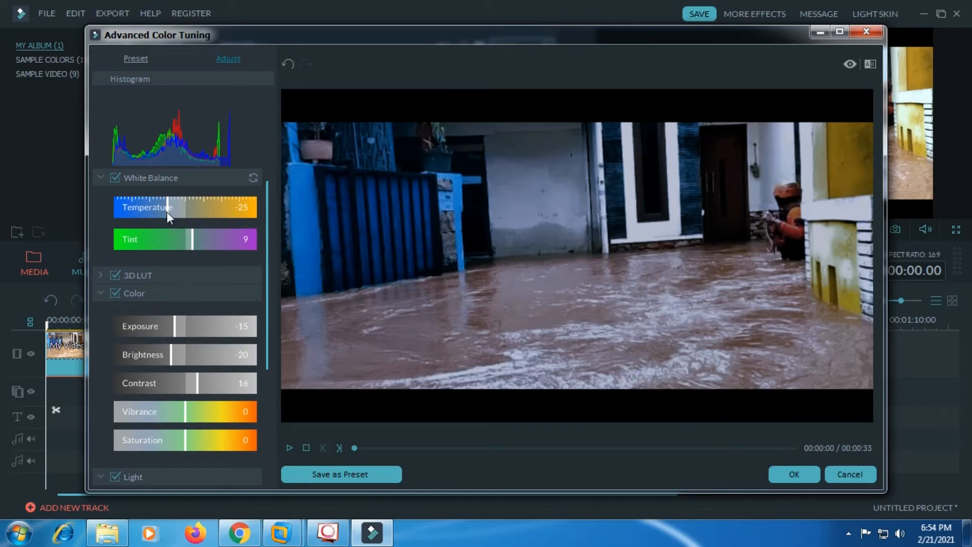
pyautogui.moveTo(166, 211); pyautogui.dragTo(144, 214)
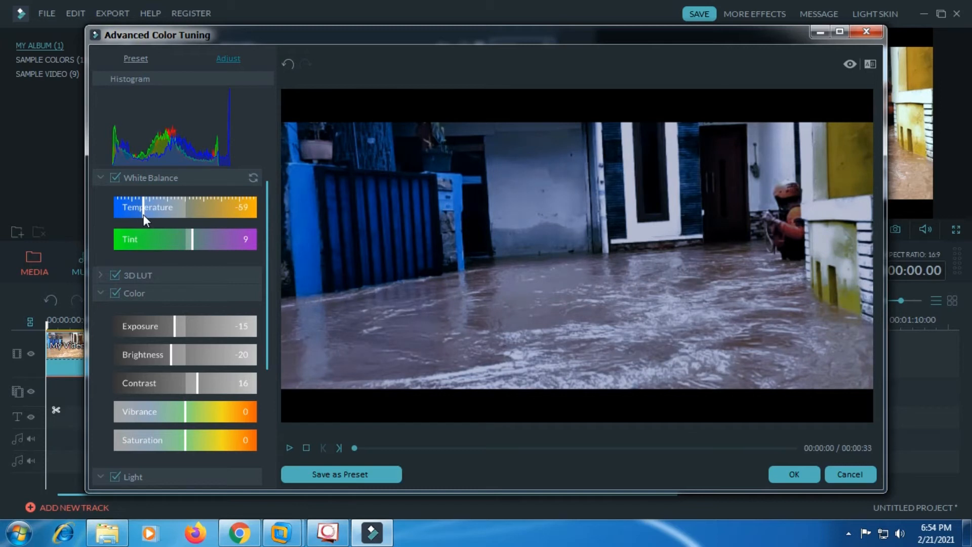
# - Set the clip's tint to -8 and temperature to -67, preview the color changes, and accept them
pyautogui.moveTo(187, 245)
pyautogui.mouseDown()
pyautogui.moveTo(177, 244)
pyautogui.moveTo(193, 239)
pyautogui.moveTo(150, 245)
pyautogui.moveTo(211, 234)
pyautogui.moveTo(182, 245)
pyautogui.mouseUp()
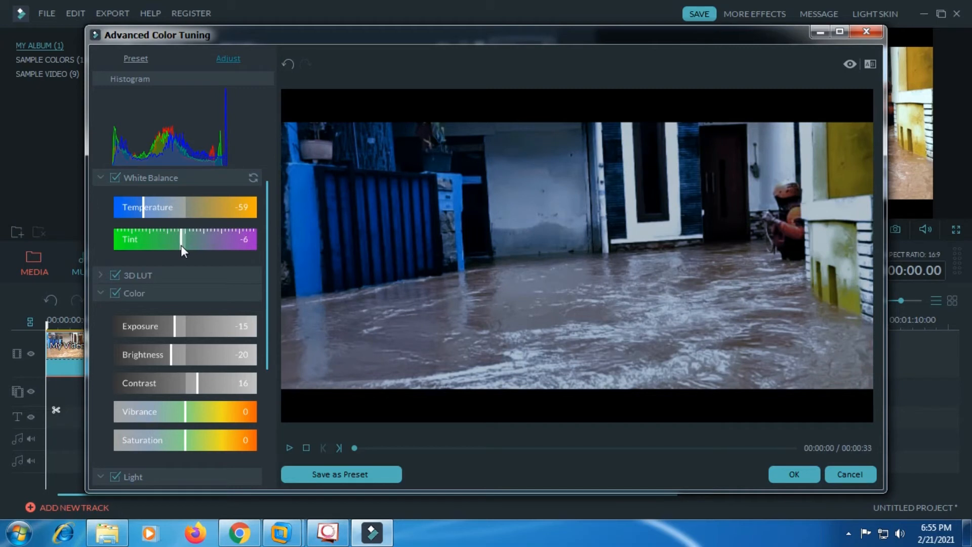
pyautogui.moveTo(180, 245); pyautogui.dragTo(179, 245)
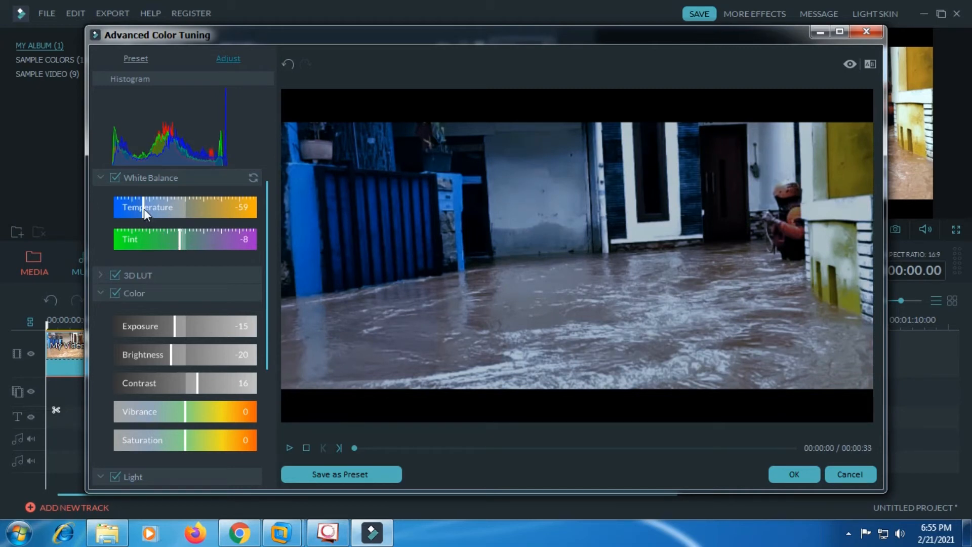
pyautogui.moveTo(143, 208); pyautogui.dragTo(138, 208)
pyautogui.click(288, 447)
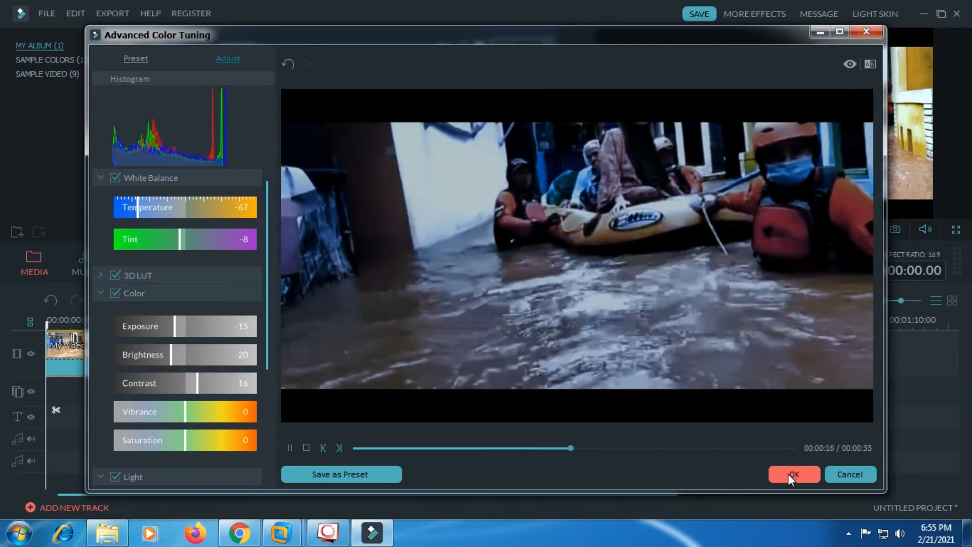
pyautogui.click(788, 472)
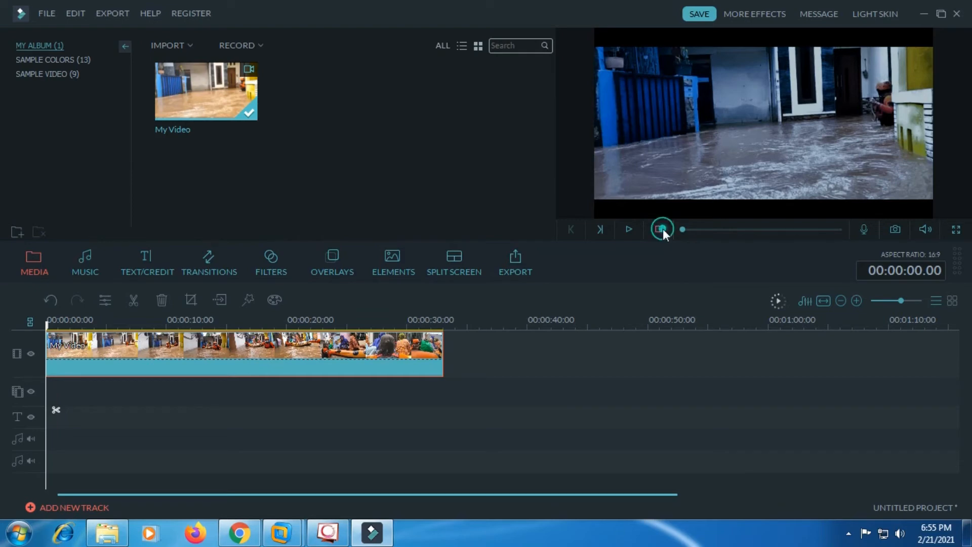
# - Play the color-tuned clip in full screen to examine its look, then return to the editor and pause playback
pyautogui.click(955, 230)
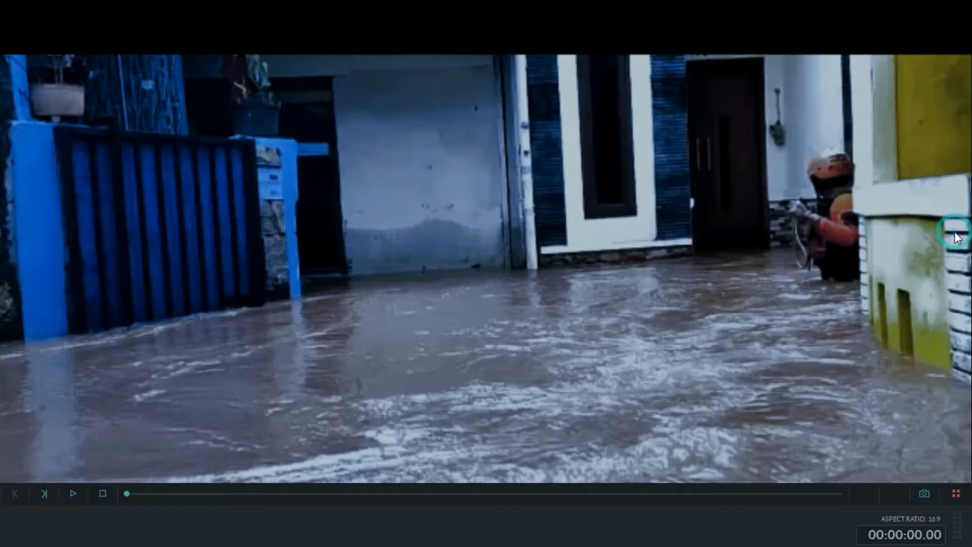
pyautogui.moveTo(87, 524)
pyautogui.click(72, 490)
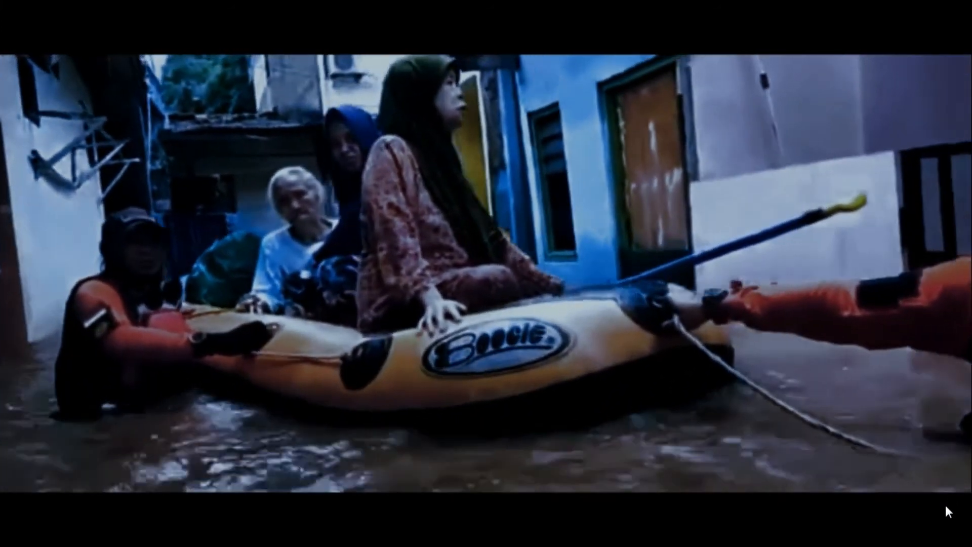
pyautogui.moveTo(946, 521)
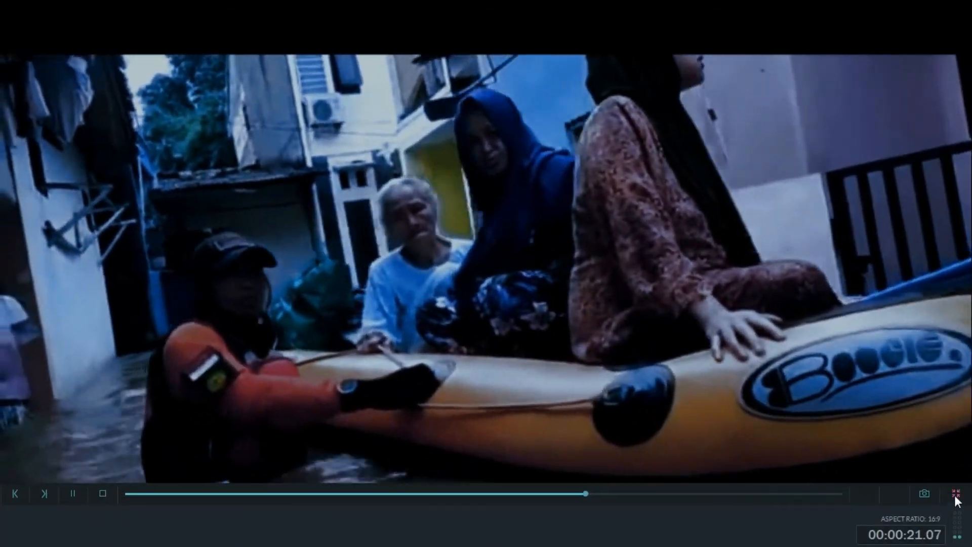
pyautogui.click(953, 494)
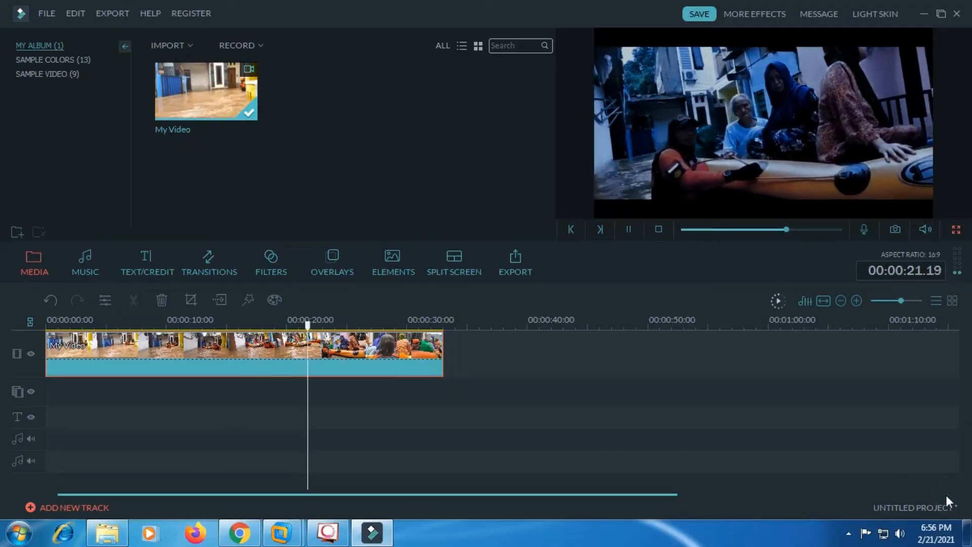
pyautogui.click(628, 230)
# - Reopen Advanced Color Tuning for the clip, set the exposure to -11, preview the result, and accept it
pyautogui.click(276, 299)
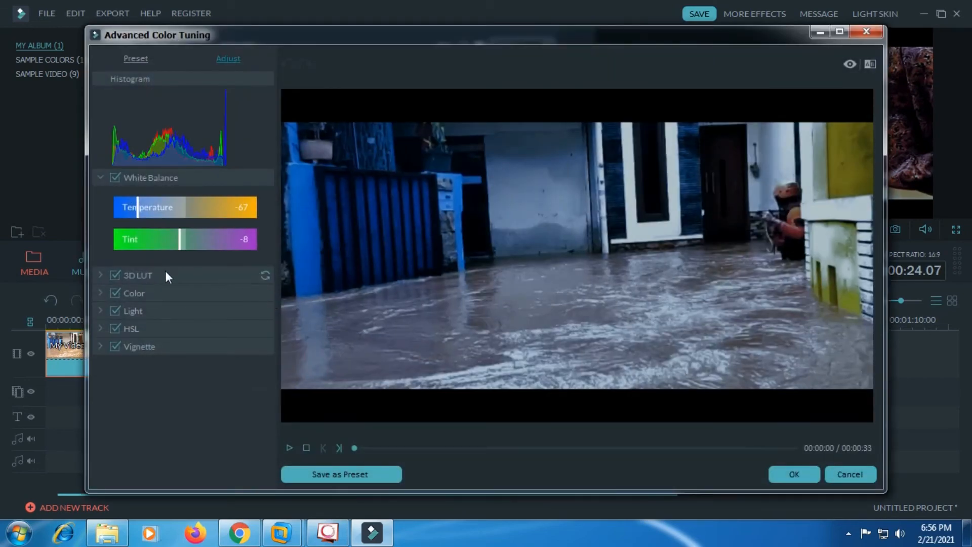
pyautogui.click(101, 292)
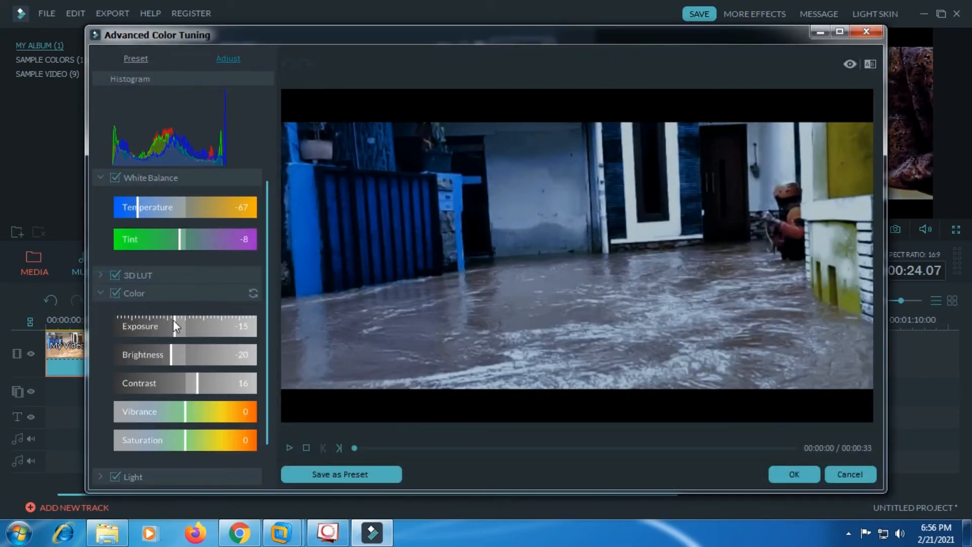
pyautogui.moveTo(175, 323); pyautogui.dragTo(178, 323)
pyautogui.click(289, 447)
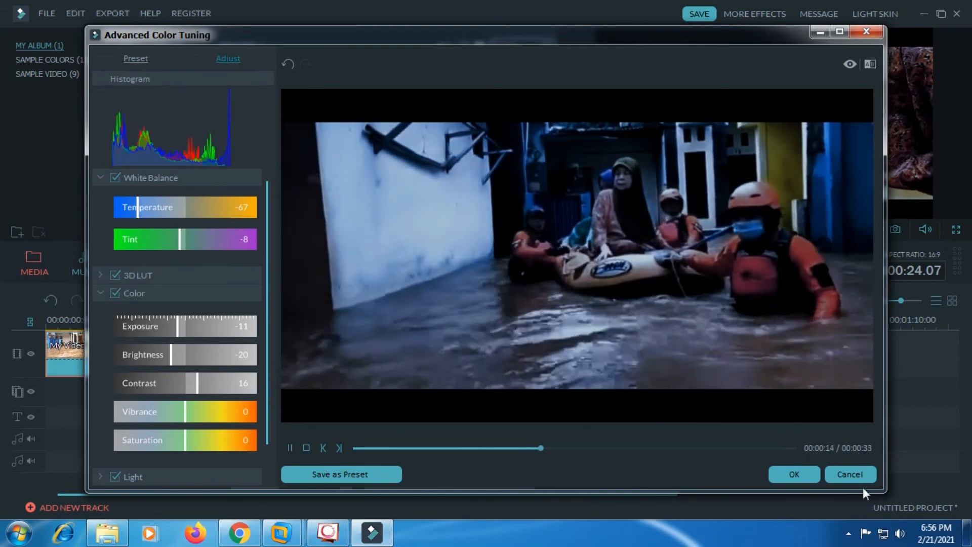
pyautogui.click(807, 476)
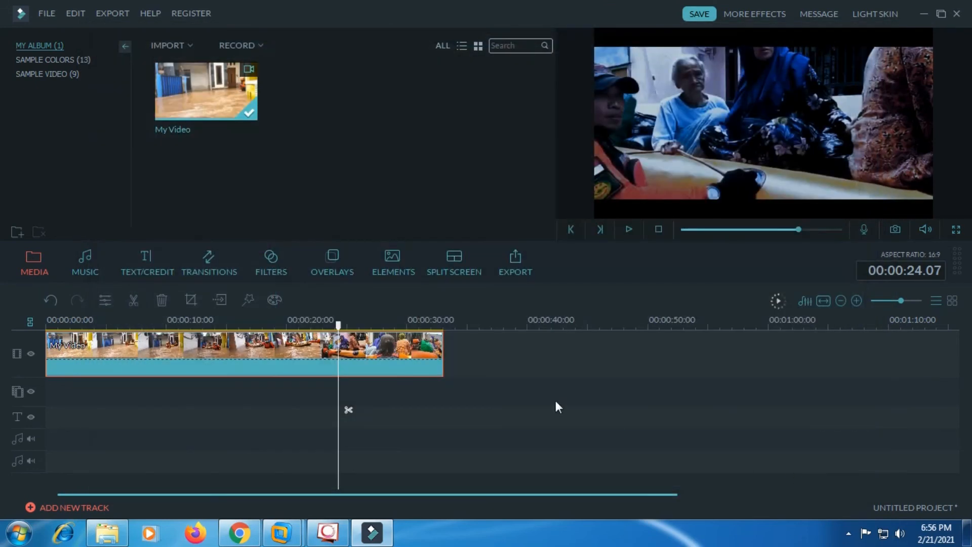
# - Return playback to the start and export the edited clip as an MP4 named My Video
pyautogui.click(656, 228)
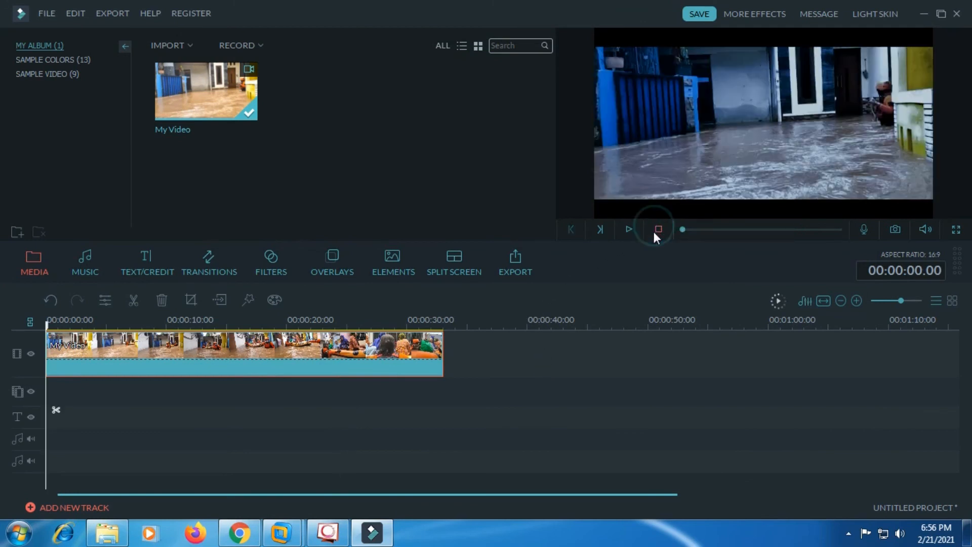
pyautogui.click(521, 255)
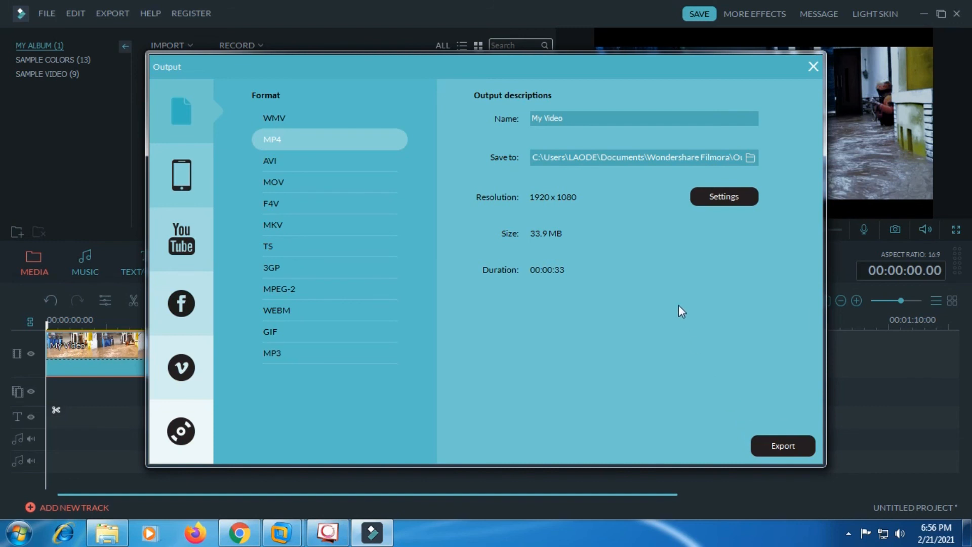
pyautogui.click(584, 118)
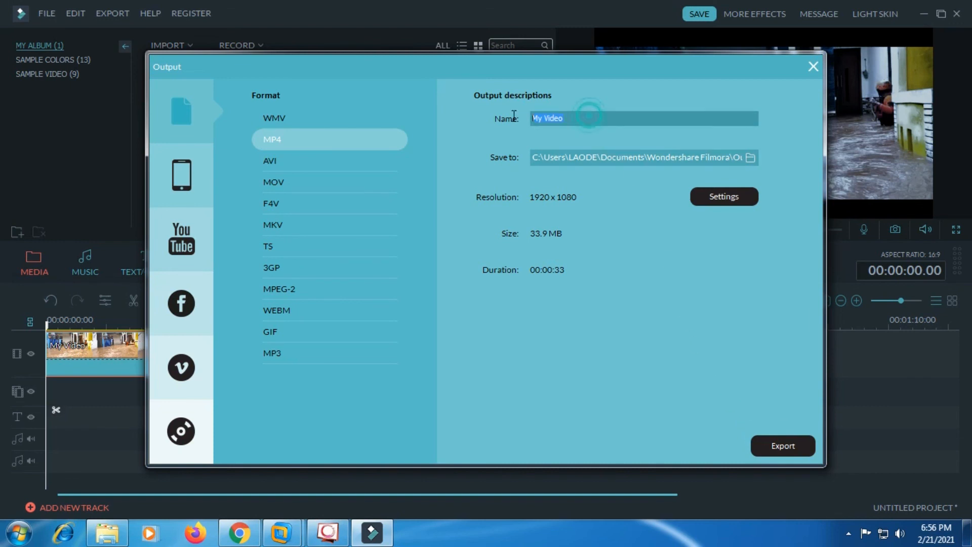
pyautogui.click(775, 448)
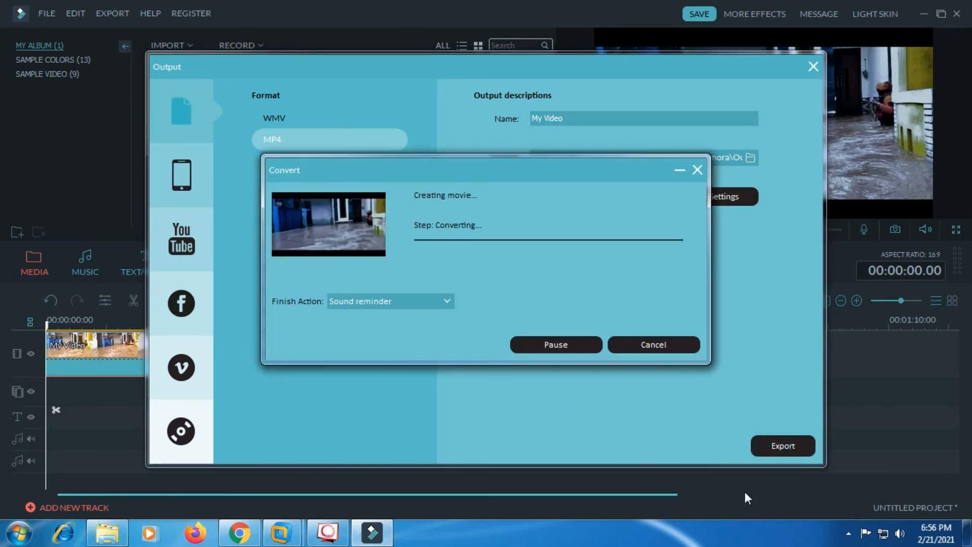
pyautogui.click(848, 532)
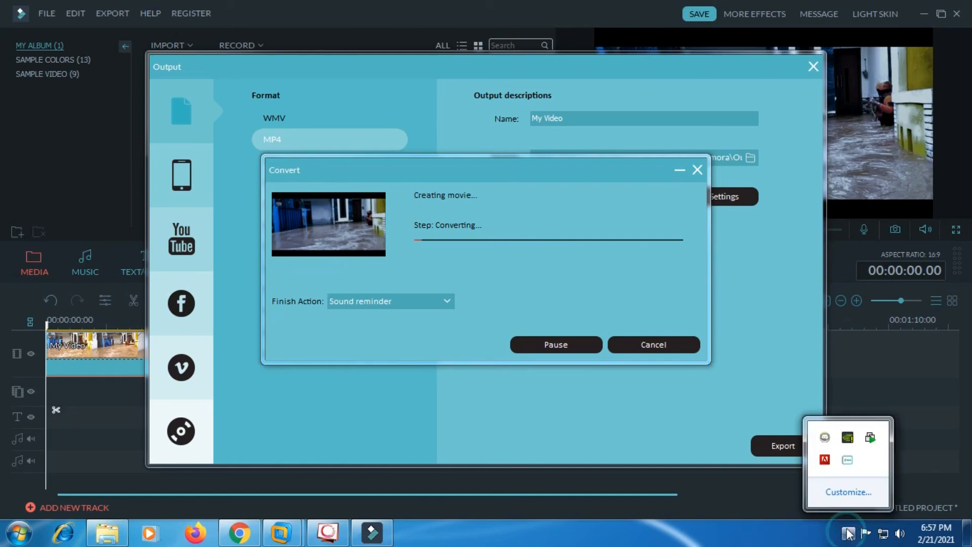